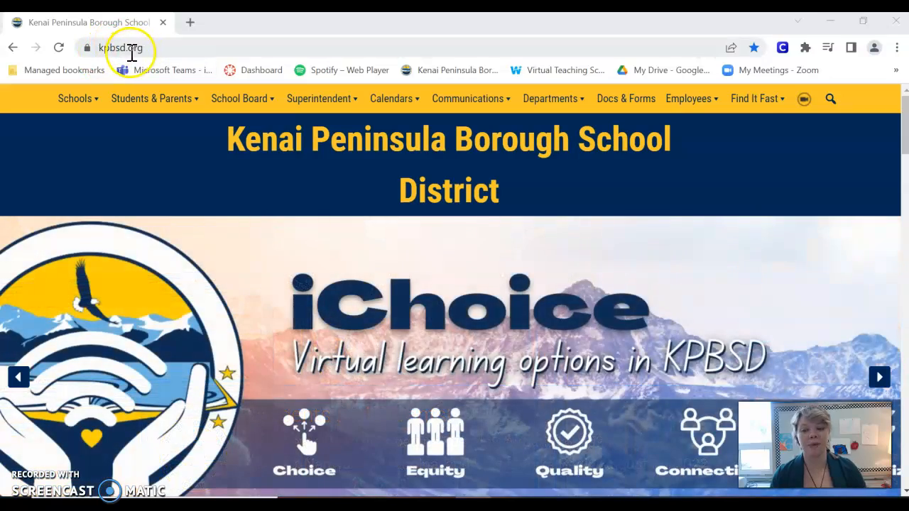
# - Scroll the kpbsd.org home page down to the Find it Fast links, including District Gmail
pyautogui.scroll(-8, 657, 266)
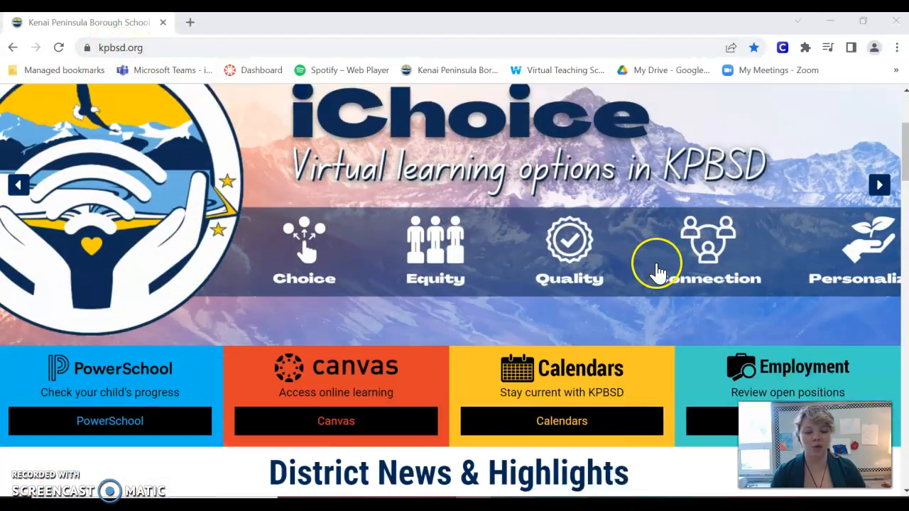
pyautogui.scroll(-3, 298, 270)
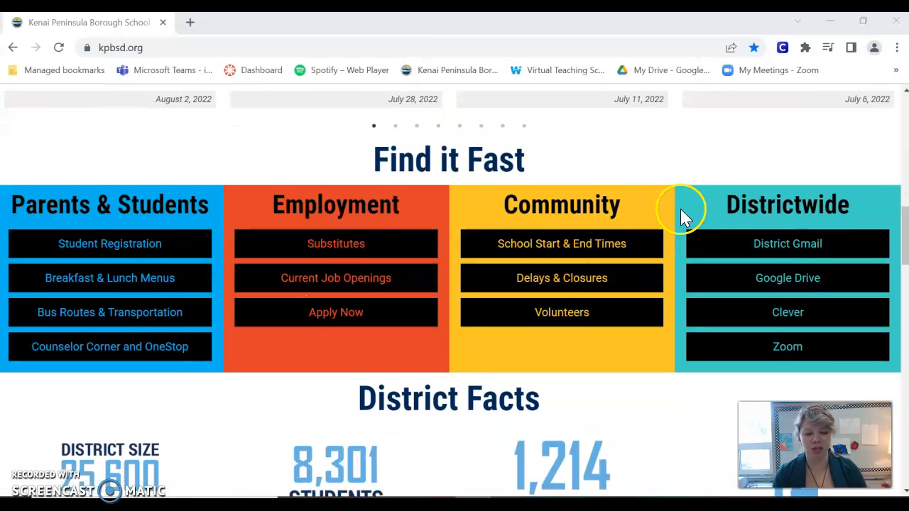
pyautogui.scroll(-1, 684, 190)
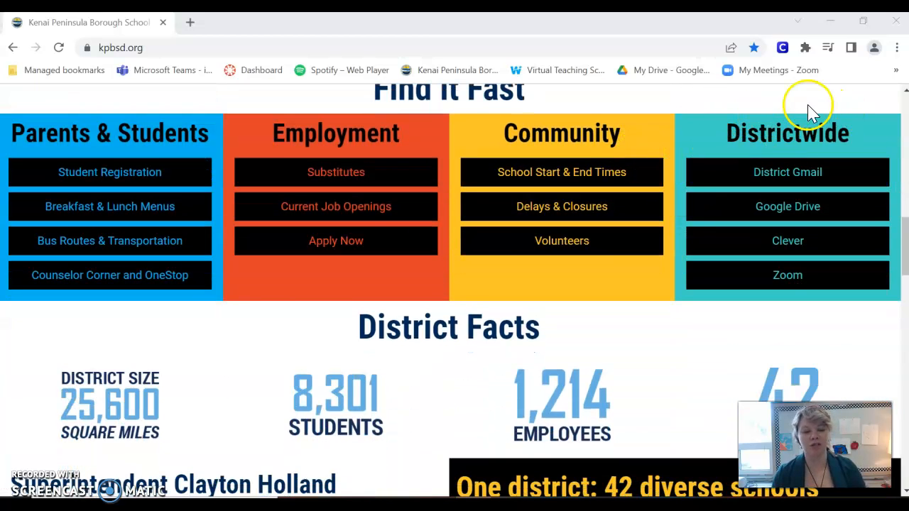
# - Sign in to District Gmail with the student ID and password
pyautogui.click(801, 178)
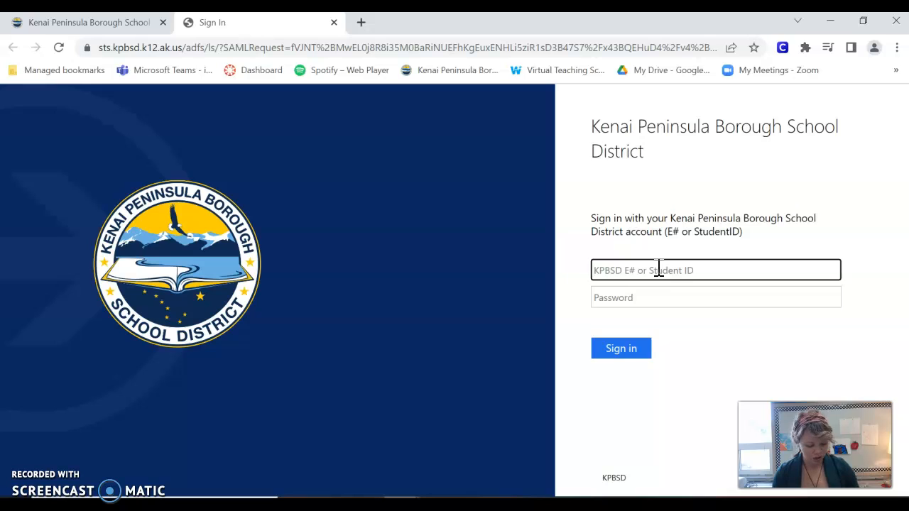
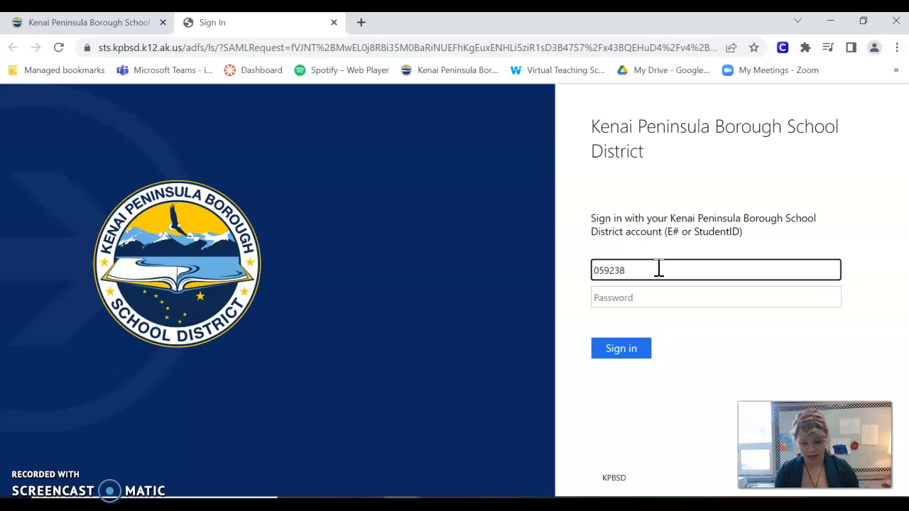
pyautogui.press('Tab')
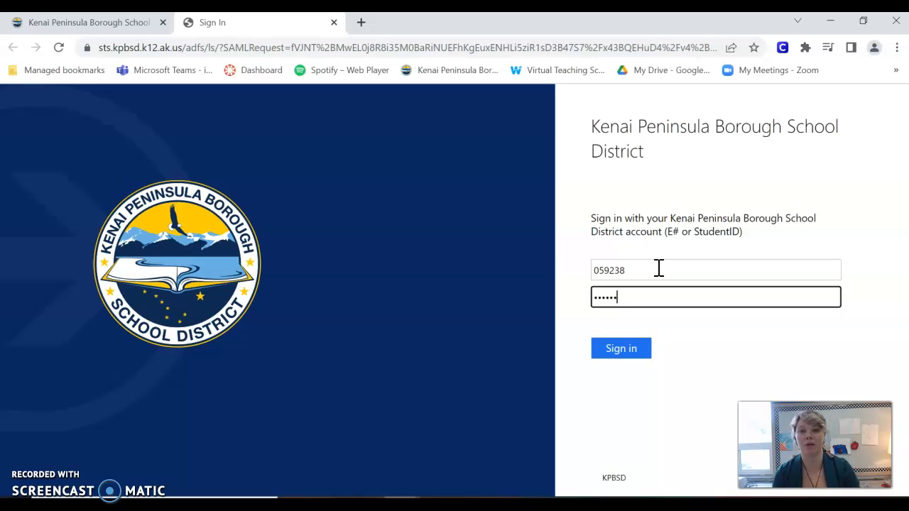
pyautogui.click(621, 361)
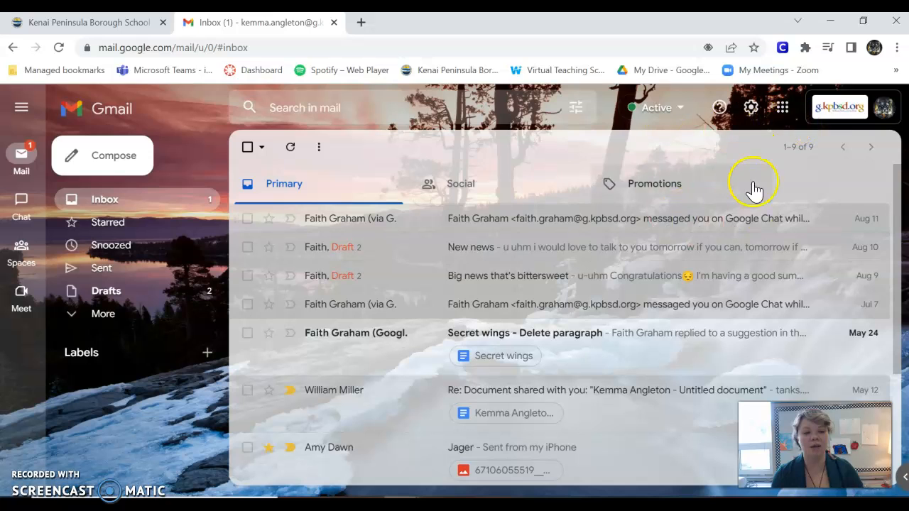
# - Bookmark the Gmail inbox on the bookmarks bar and dismiss the confirmation popup
pyautogui.click(755, 49)
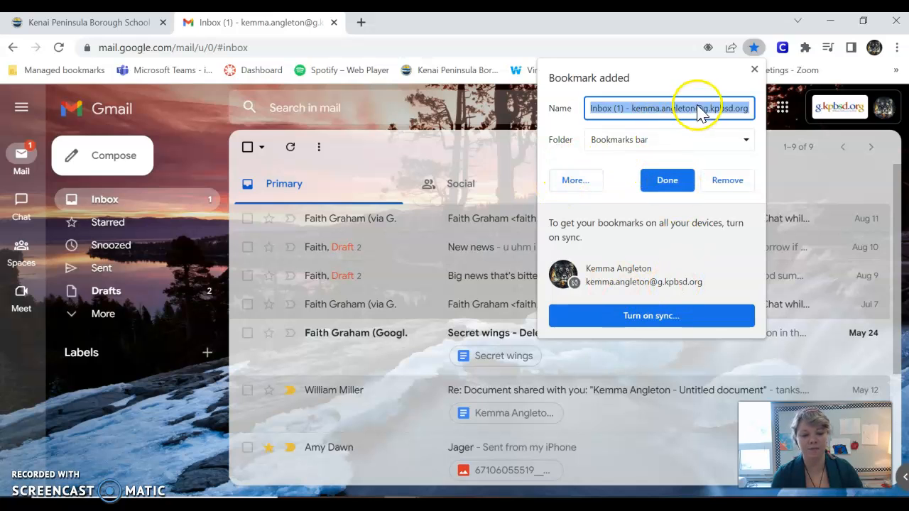
pyautogui.click(754, 70)
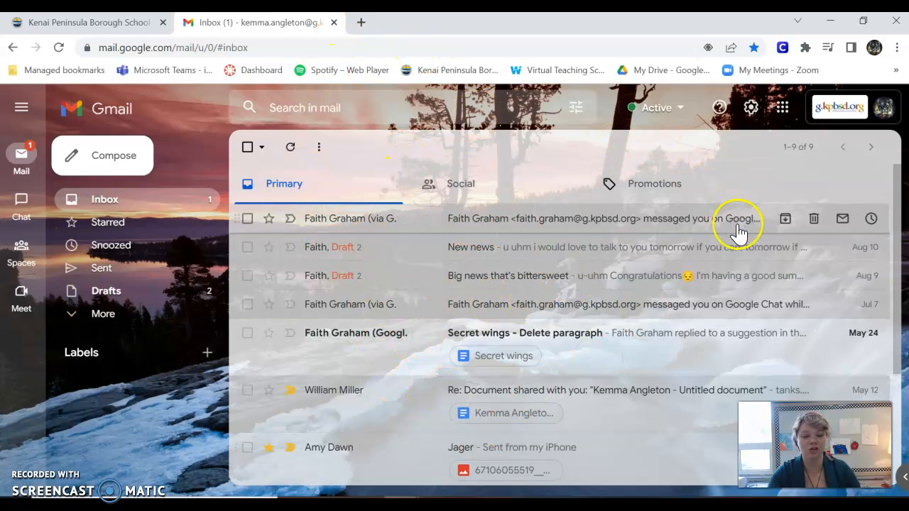
pyautogui.moveTo(16, 213)
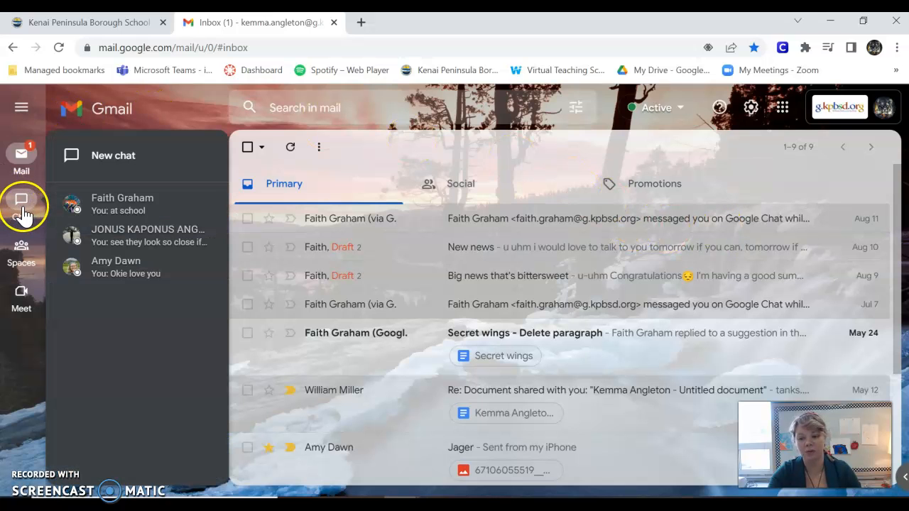
# - Switch to Chat and open the conversation with a contact found through New chat search
pyautogui.click(21, 213)
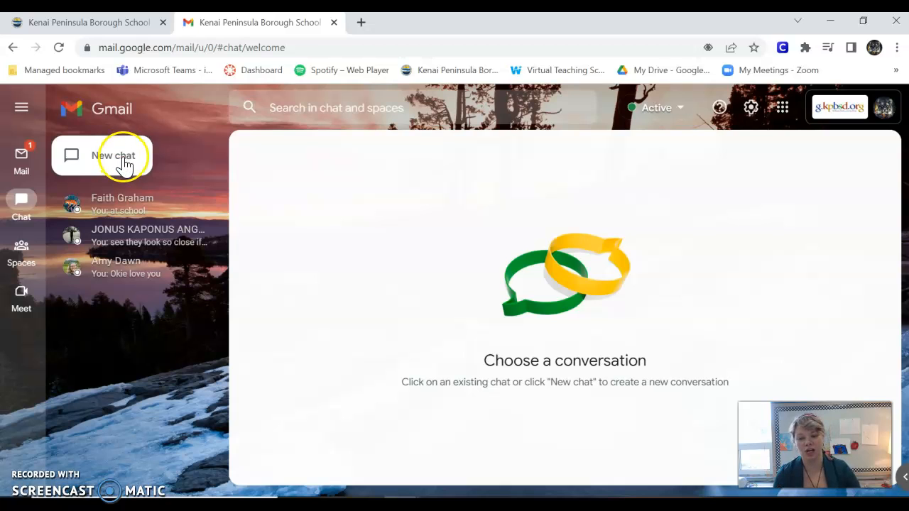
pyautogui.click(111, 170)
pyautogui.click(210, 164)
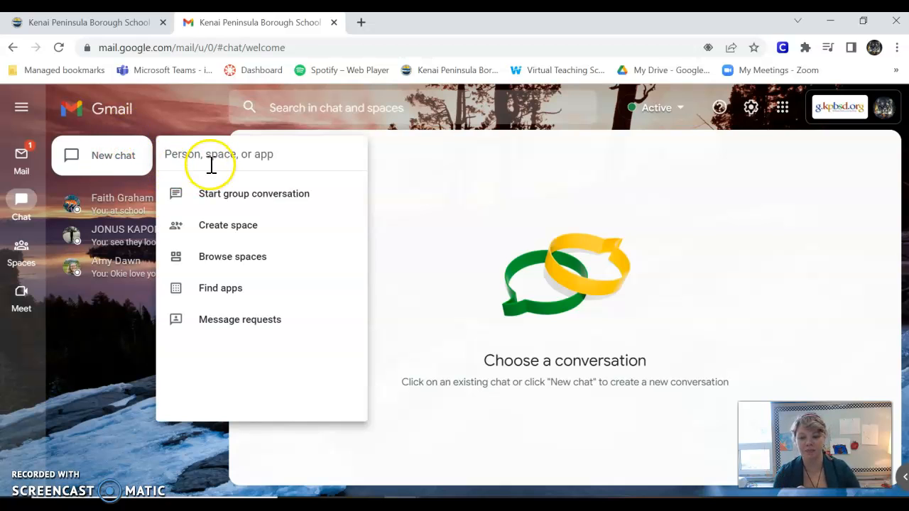
pyautogui.write('amy')
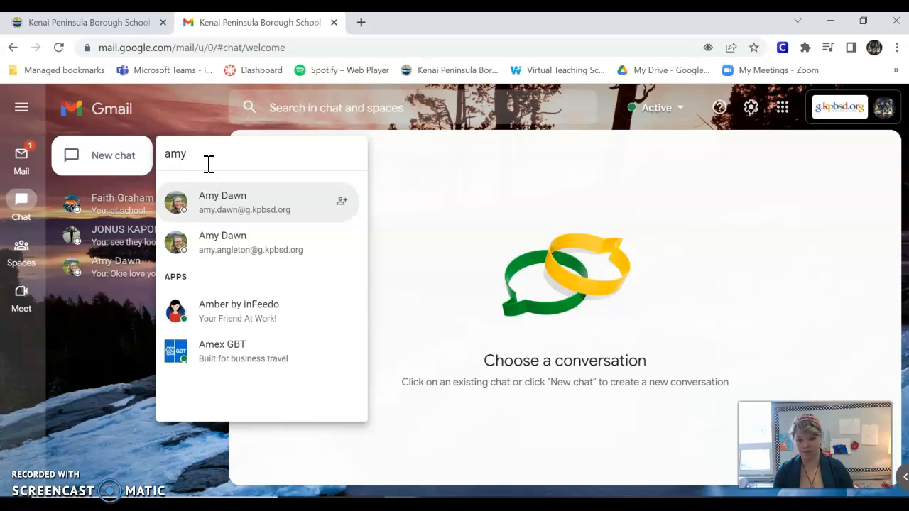
pyautogui.click(234, 223)
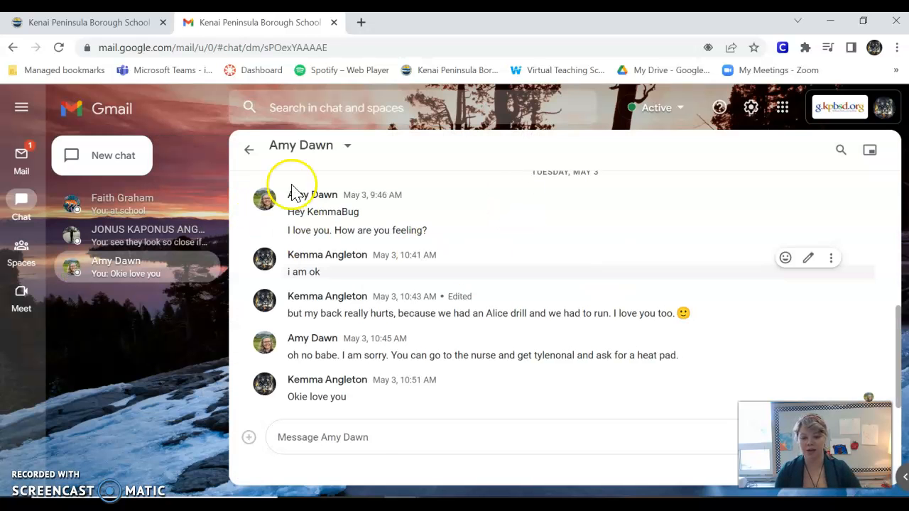
# - Return to the chat list and dismiss the reopened New chat options
pyautogui.click(248, 149)
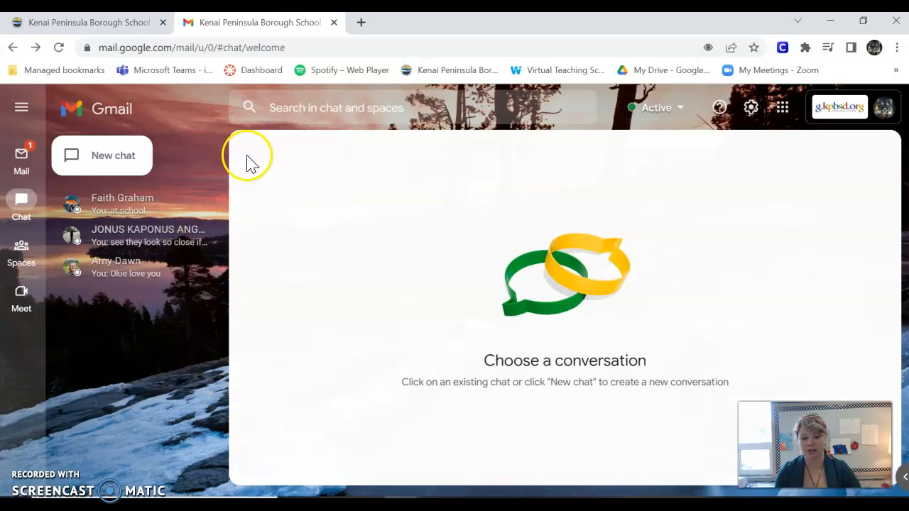
pyautogui.click(114, 163)
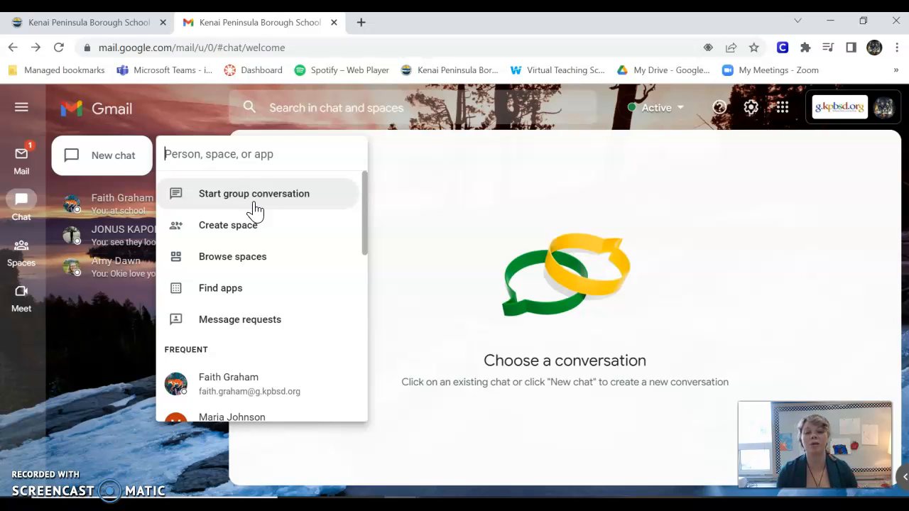
pyautogui.click(106, 398)
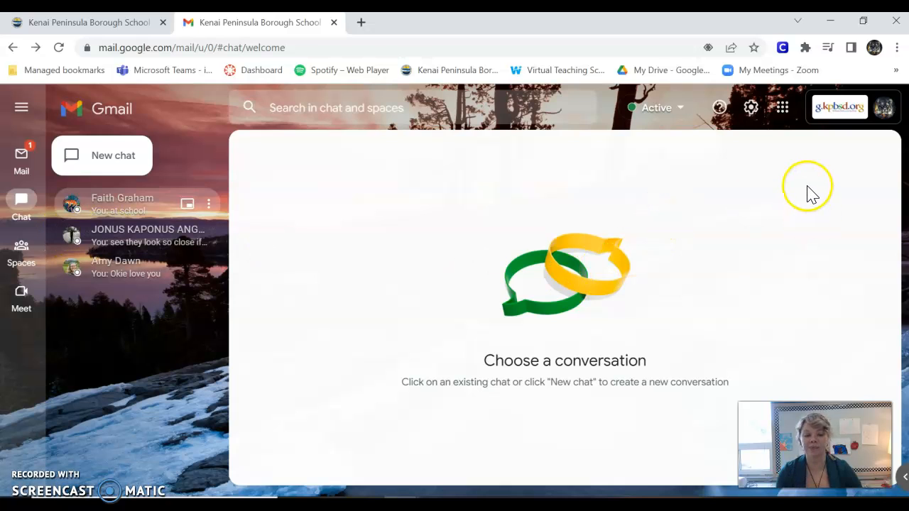
# - Open Drive from the apps grid and create a folder named 'ELA-' plus the student's name
pyautogui.click(784, 115)
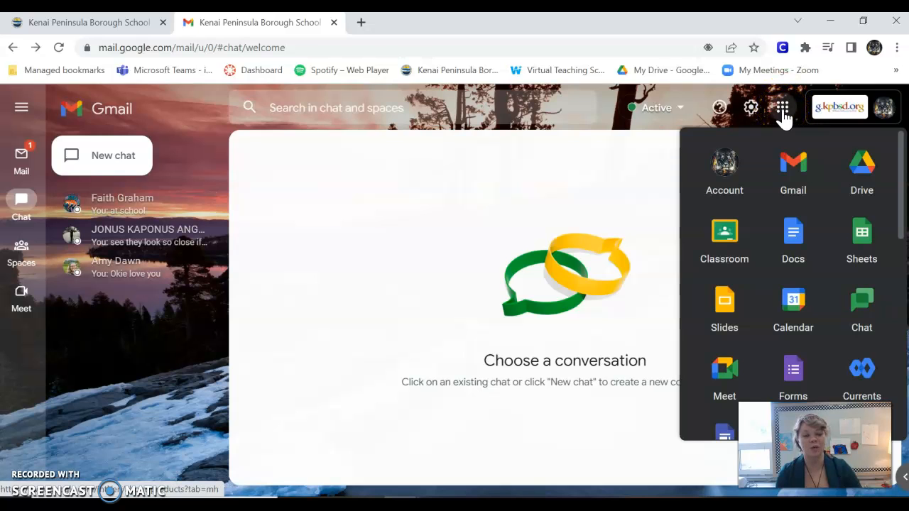
pyautogui.click(864, 175)
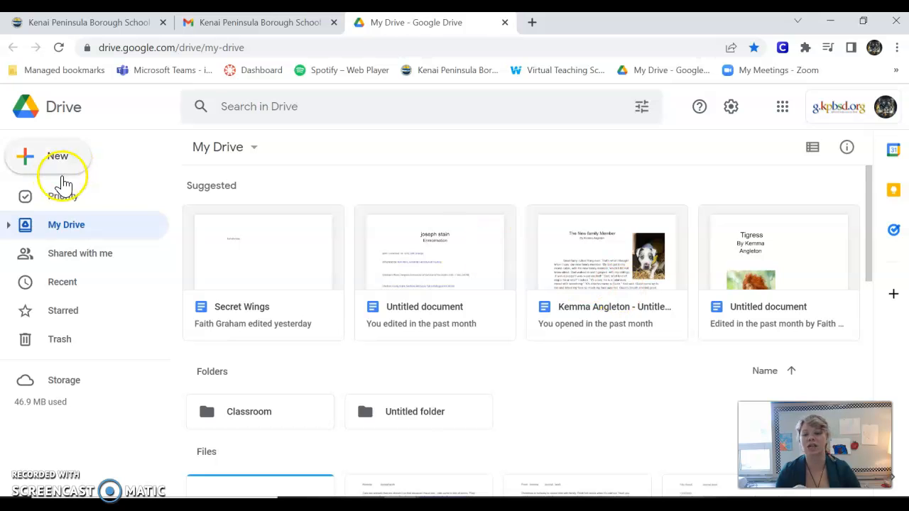
pyautogui.click(64, 170)
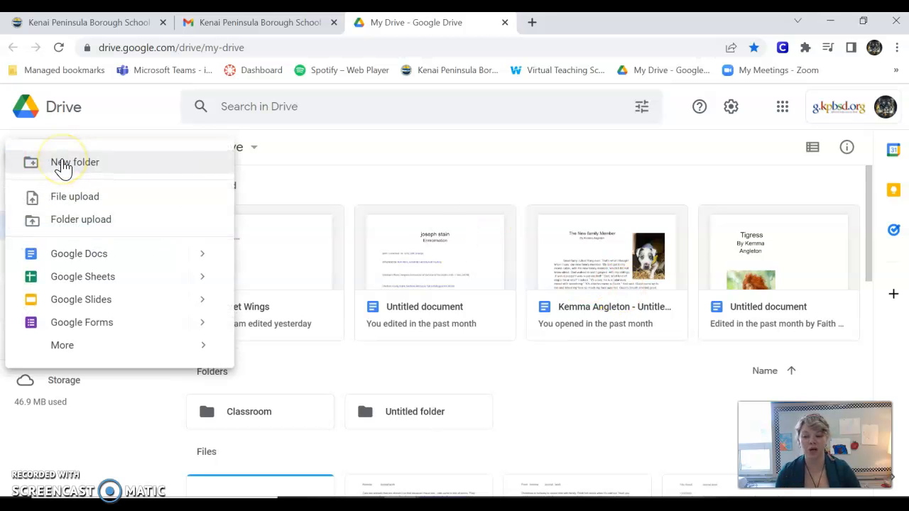
pyautogui.click(64, 163)
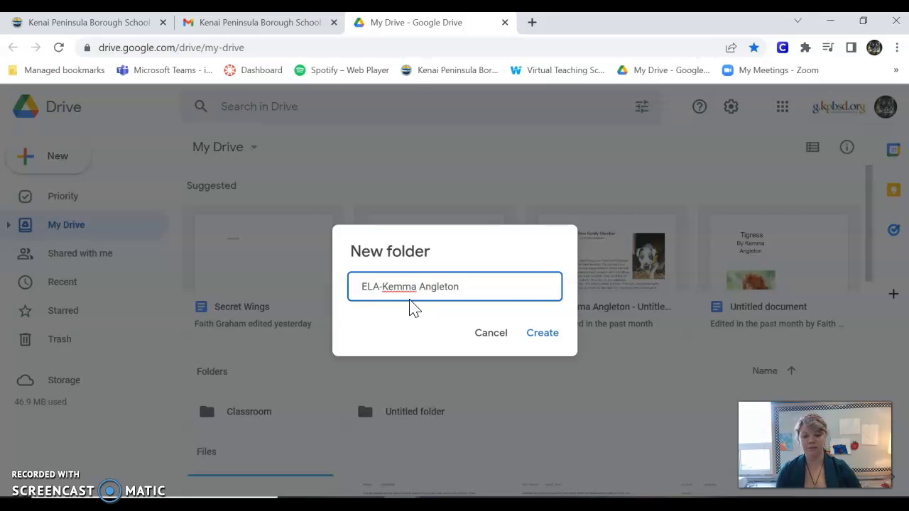
pyautogui.click(541, 334)
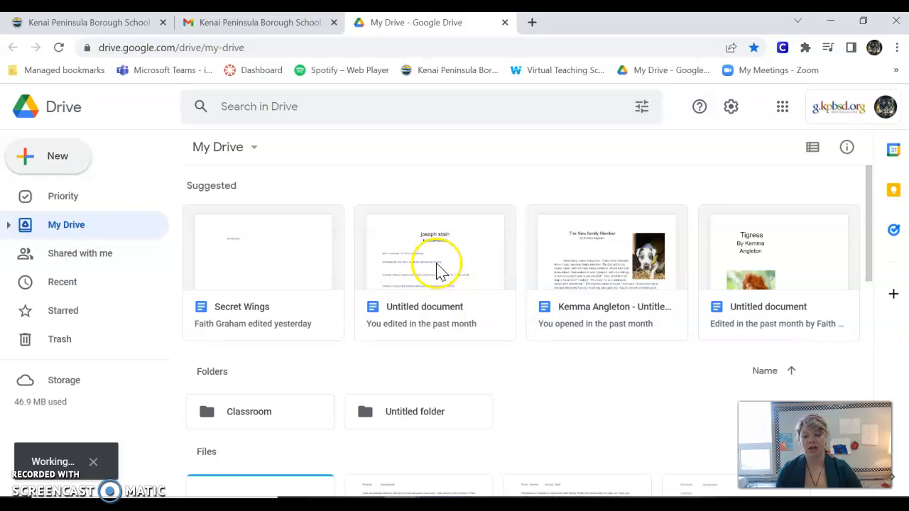
# - Create a second folder named 'SS-' plus the student's name
pyautogui.click(61, 156)
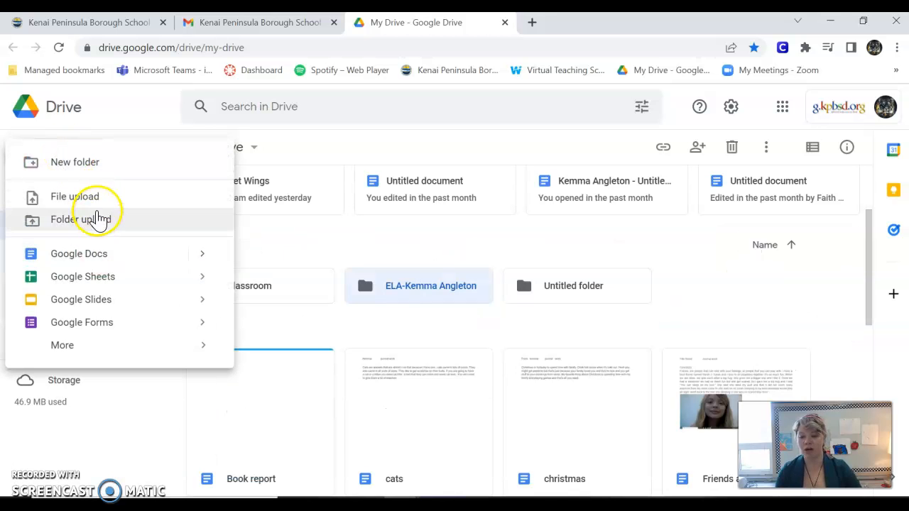
pyautogui.click(78, 163)
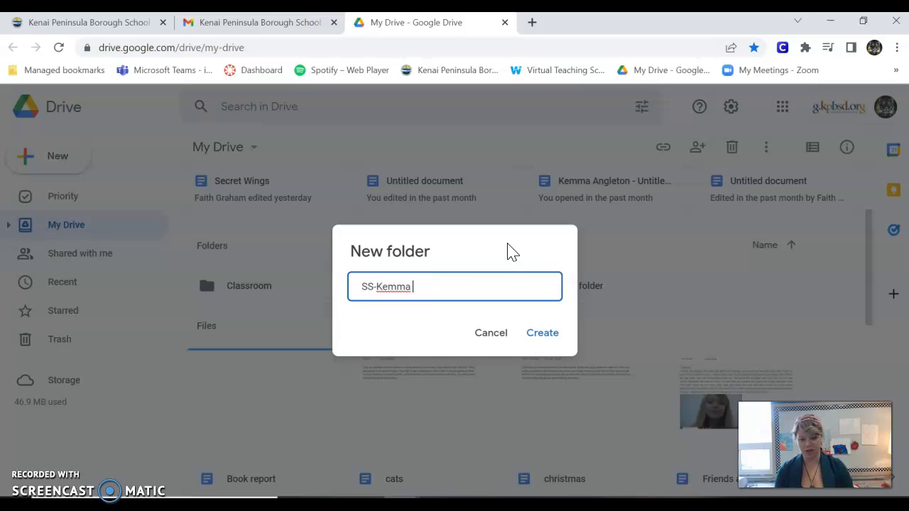
pyautogui.click(541, 334)
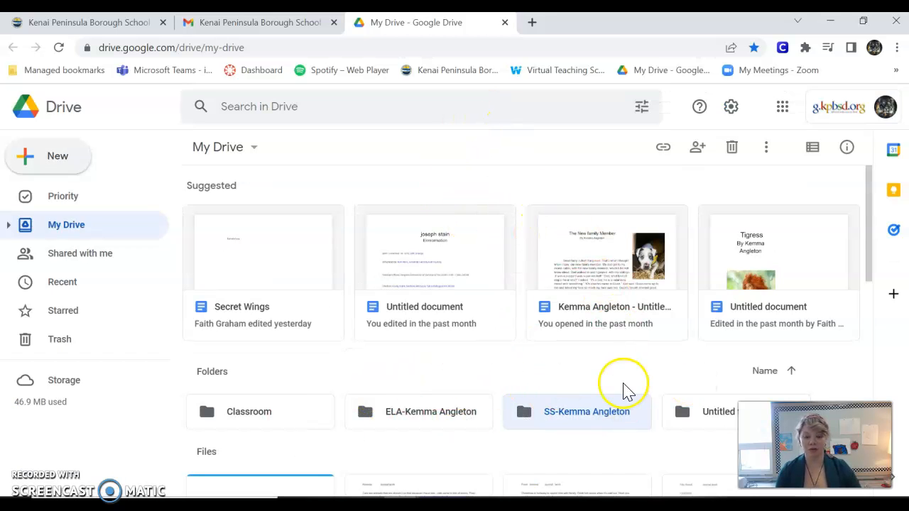
# - Open the still-empty ELA folder
pyautogui.scroll(-1, 526, 378)
pyautogui.scroll(-1, 525, 379)
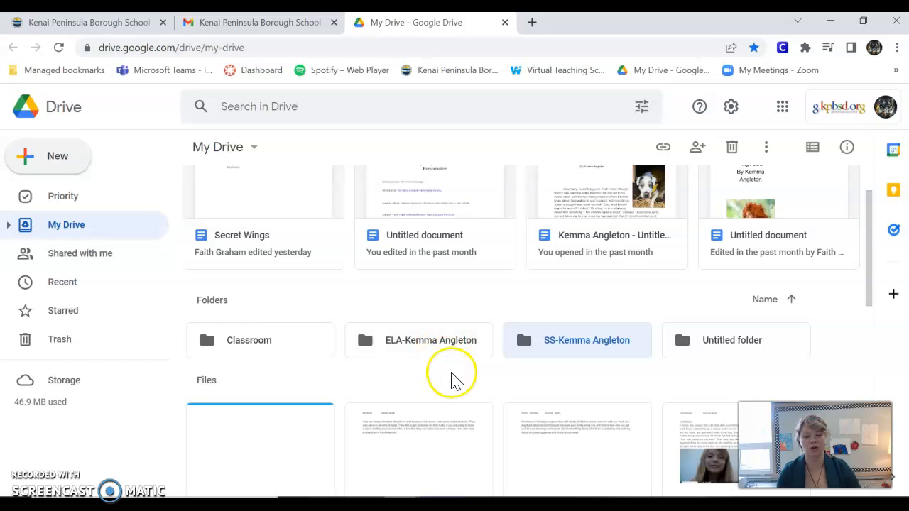
pyautogui.doubleClick(404, 348)
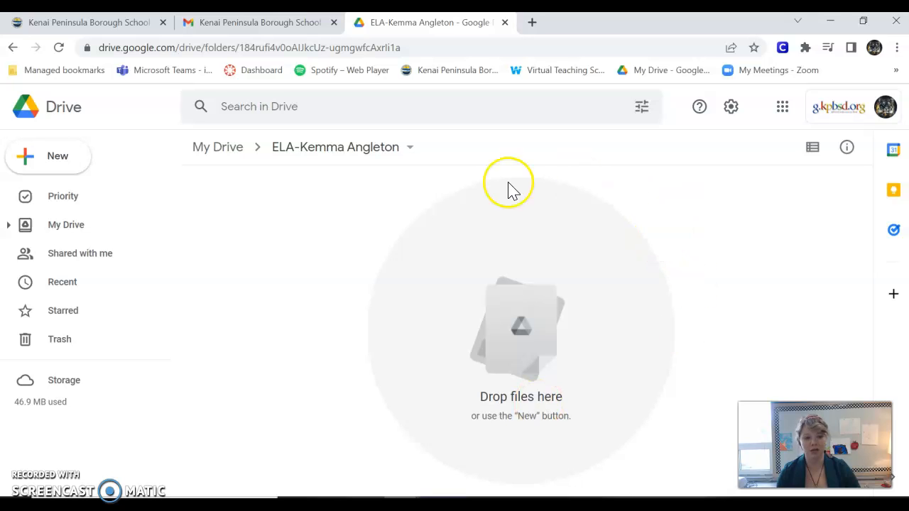
pyautogui.click(410, 149)
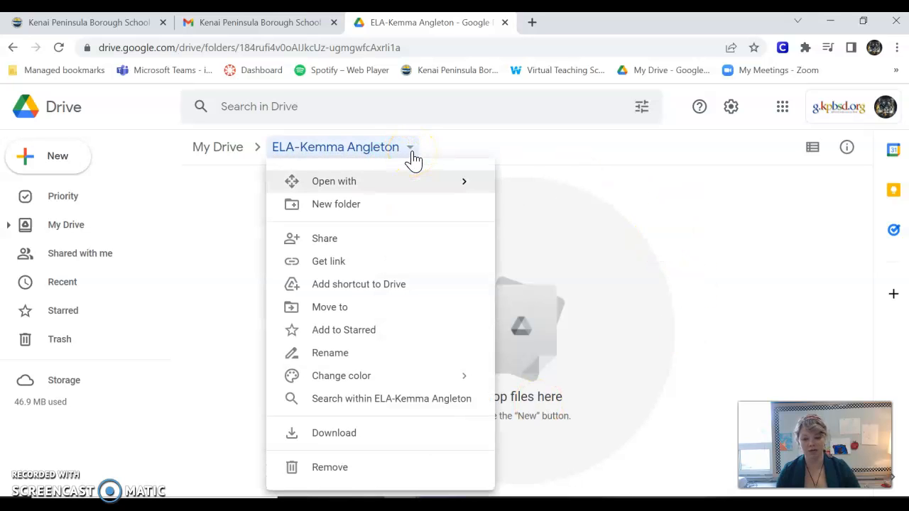
pyautogui.click(238, 245)
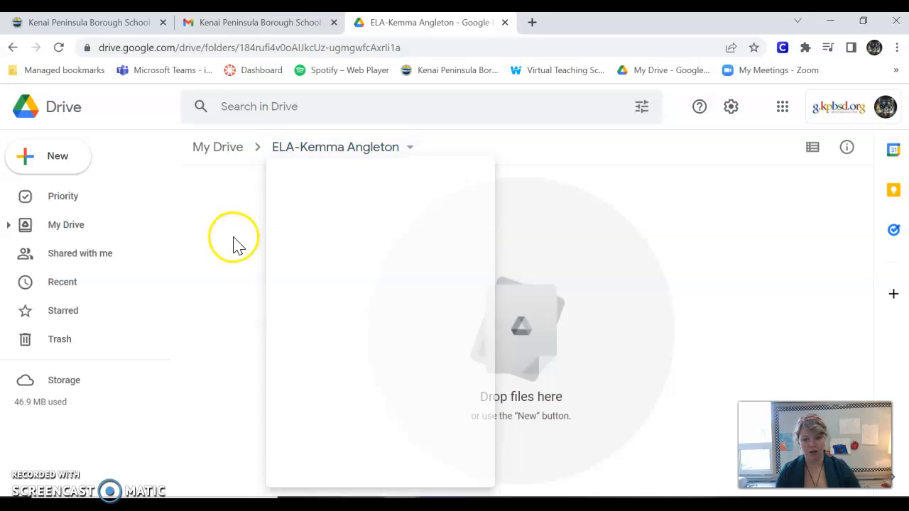
pyautogui.click(13, 47)
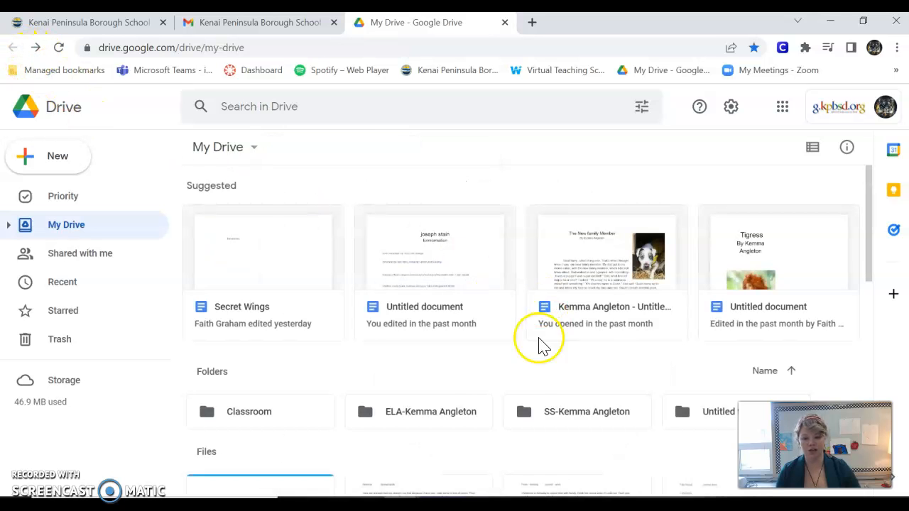
pyautogui.rightClick(441, 422)
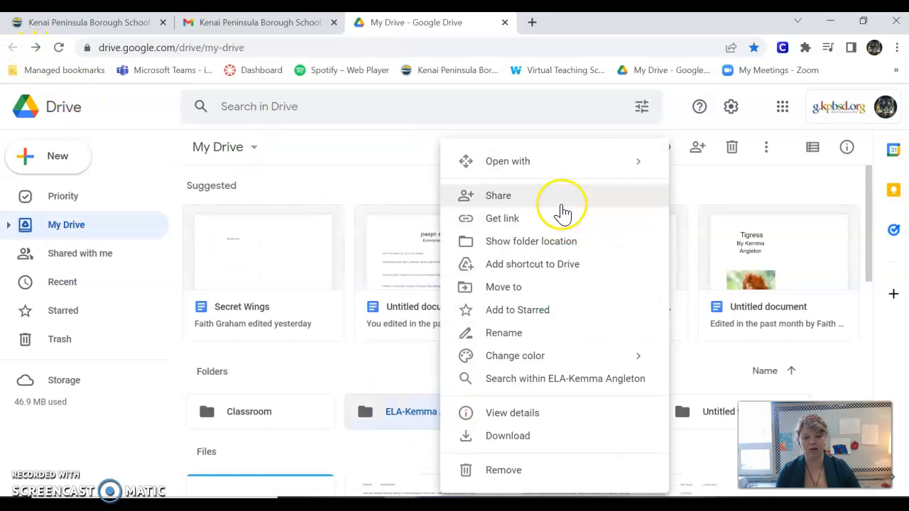
pyautogui.doubleClick(405, 412)
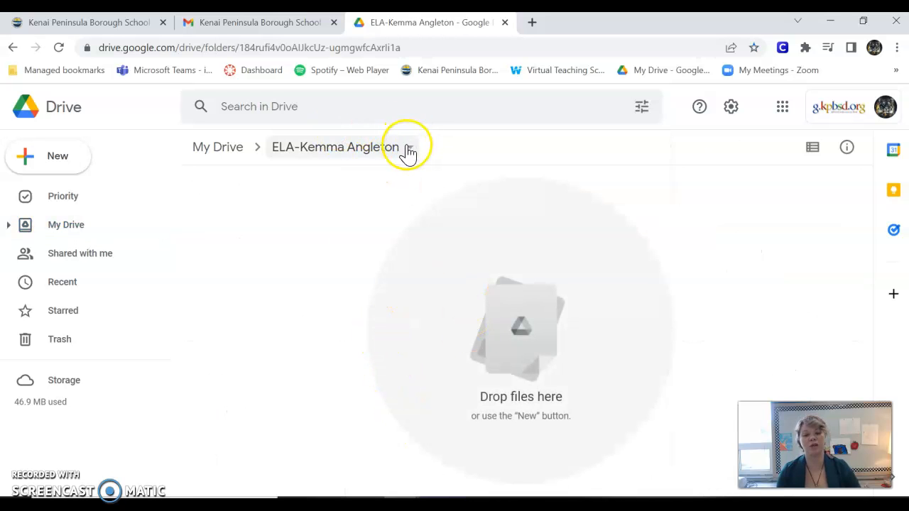
pyautogui.click(410, 153)
pyautogui.click(332, 247)
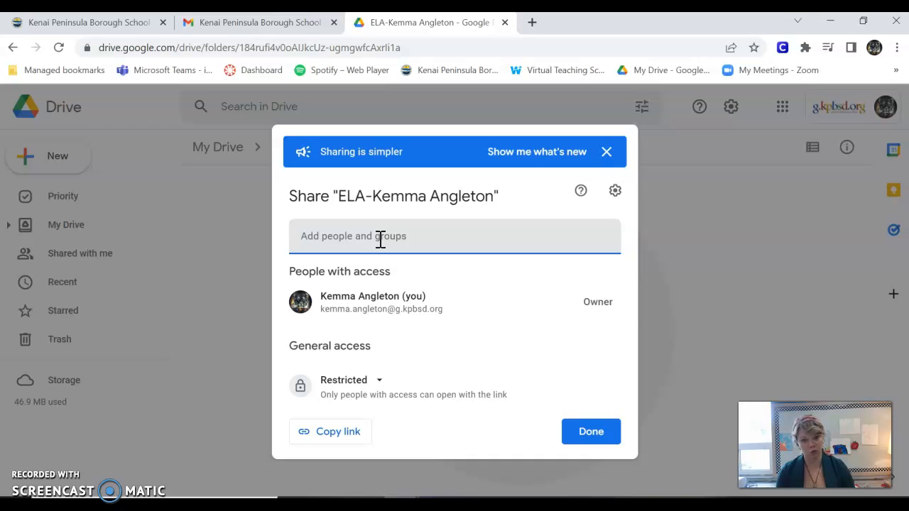
pyautogui.write('amy')
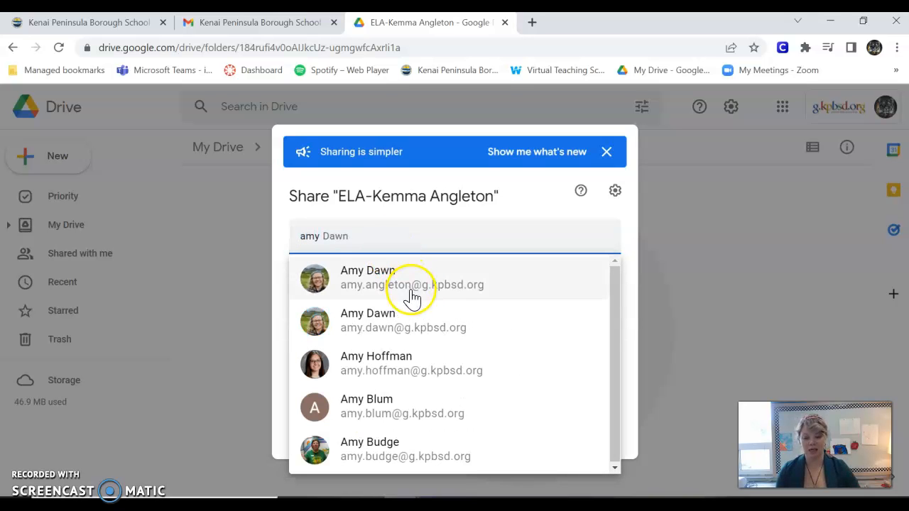
pyautogui.moveTo(427, 278)
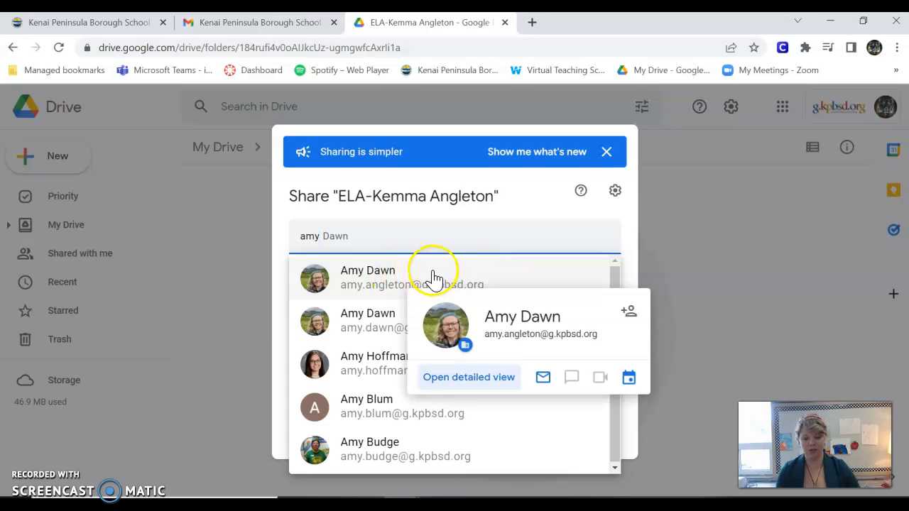
pyautogui.moveTo(419, 323)
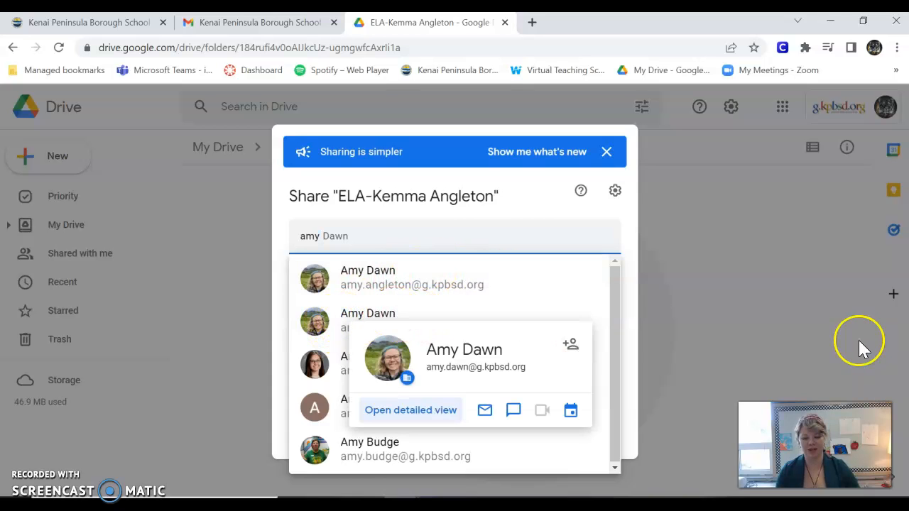
pyautogui.click(318, 321)
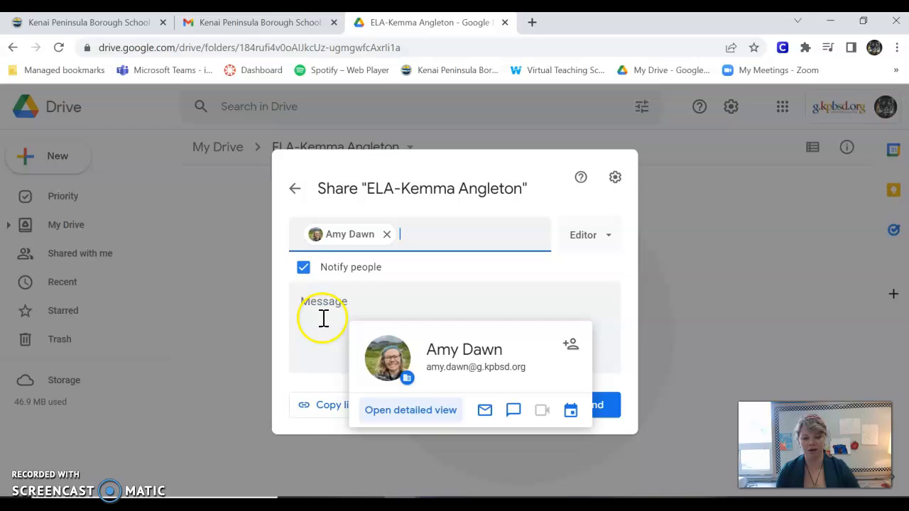
pyautogui.click(610, 239)
pyautogui.click(620, 318)
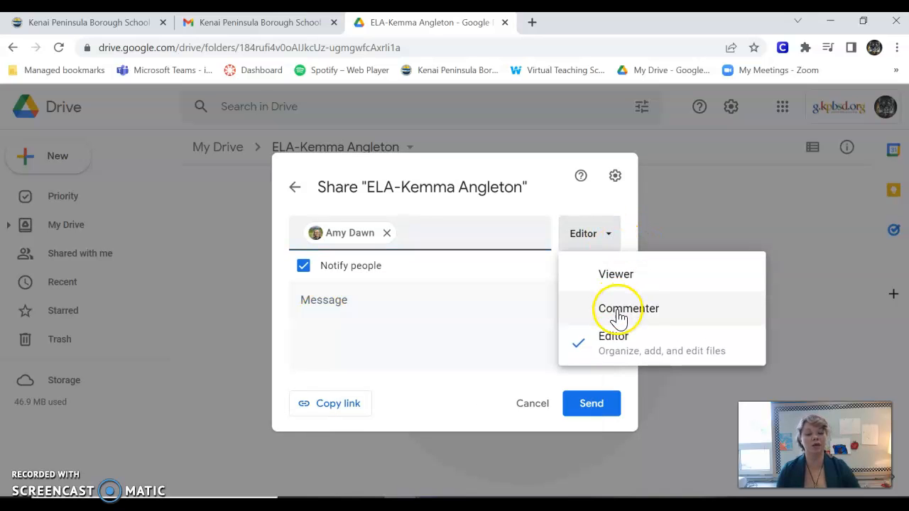
pyautogui.click(615, 278)
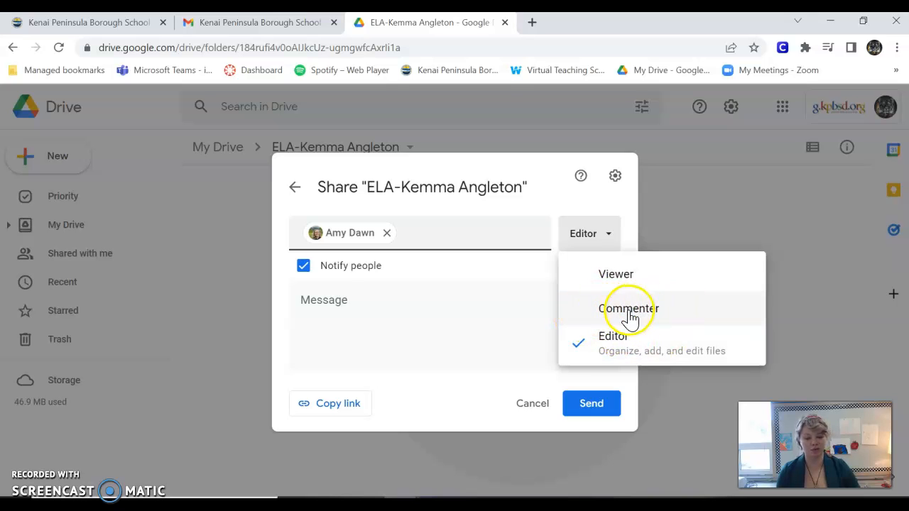
pyautogui.click(633, 245)
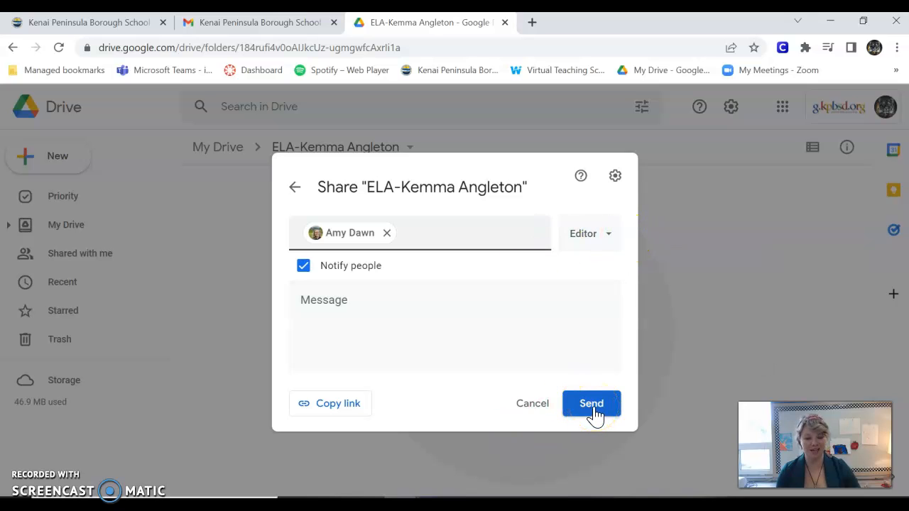
pyautogui.click(532, 411)
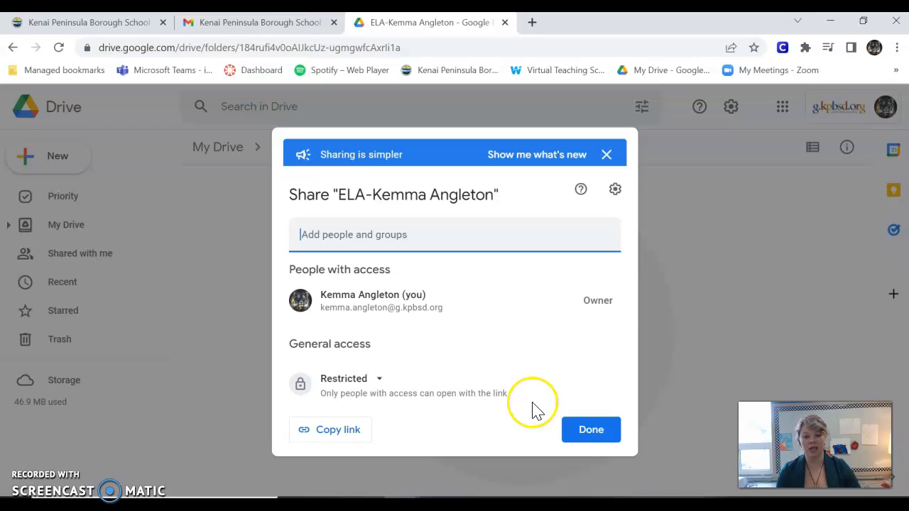
pyautogui.click(591, 433)
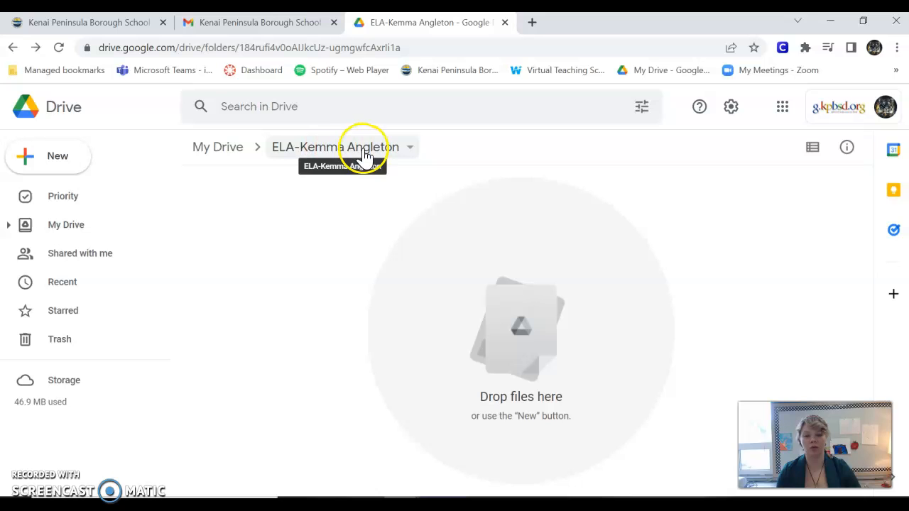
# - Return to My Drive and drag the Book report document into the ELA folder
pyautogui.click(222, 164)
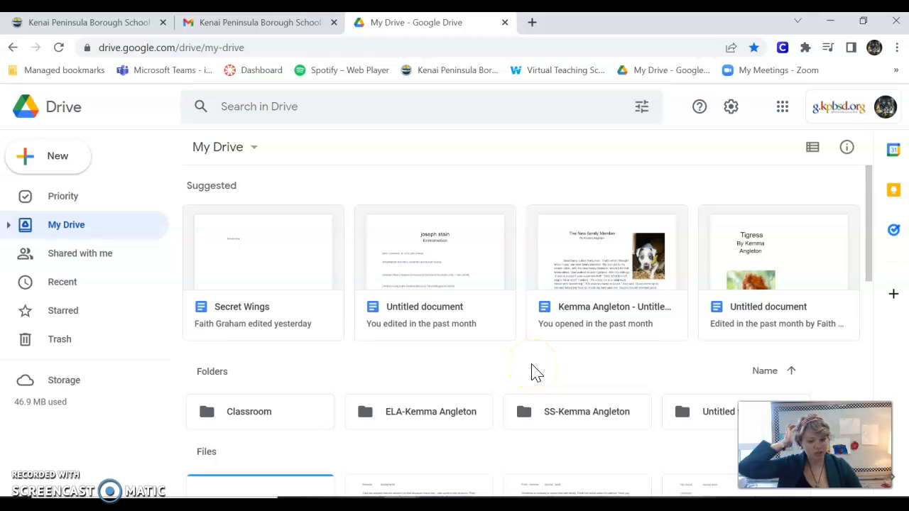
pyautogui.scroll(-2, 537, 373)
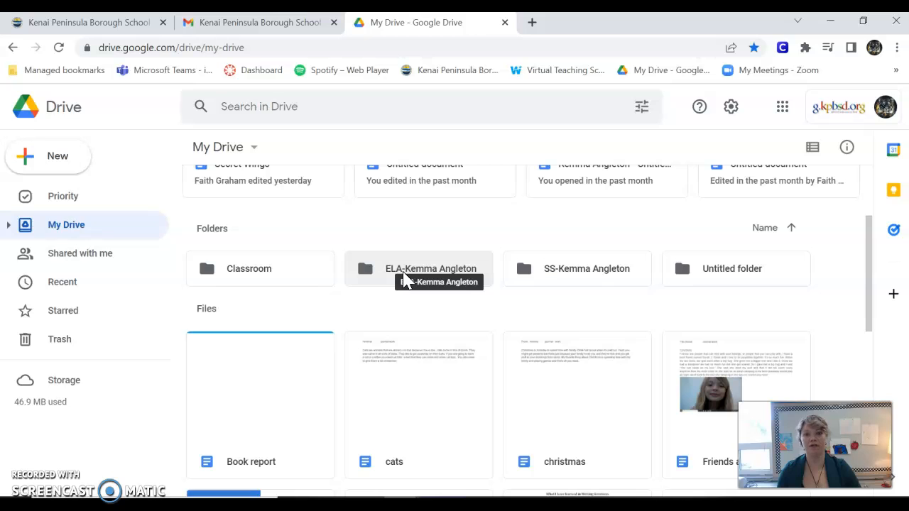
pyautogui.moveTo(408, 450); pyautogui.dragTo(384, 423)
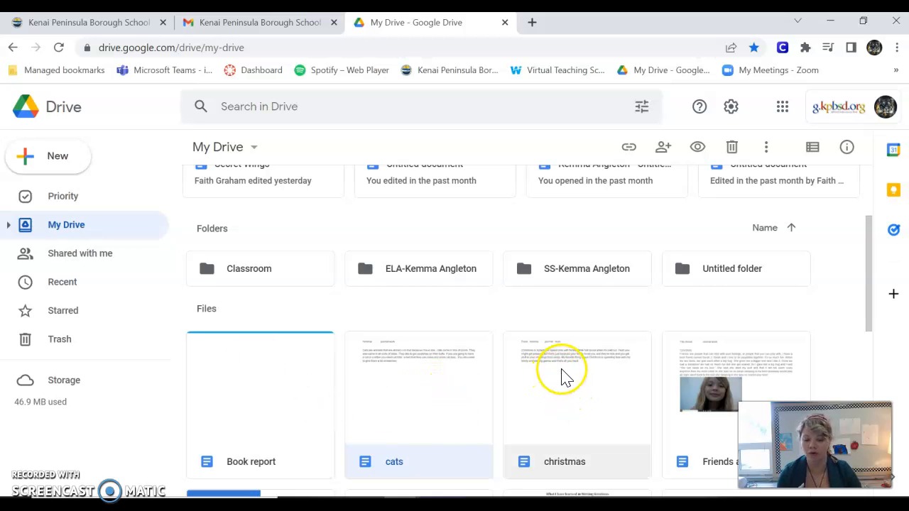
pyautogui.moveTo(260, 428); pyautogui.dragTo(437, 277)
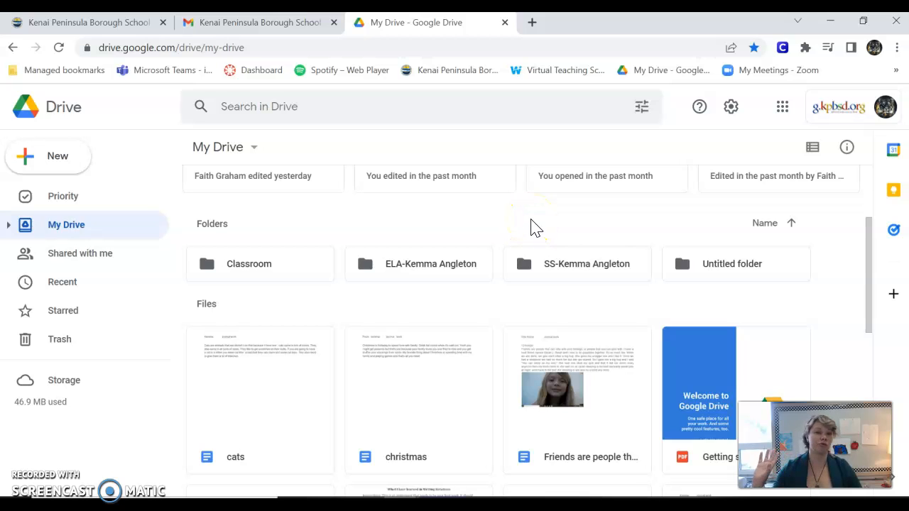
pyautogui.doubleClick(458, 273)
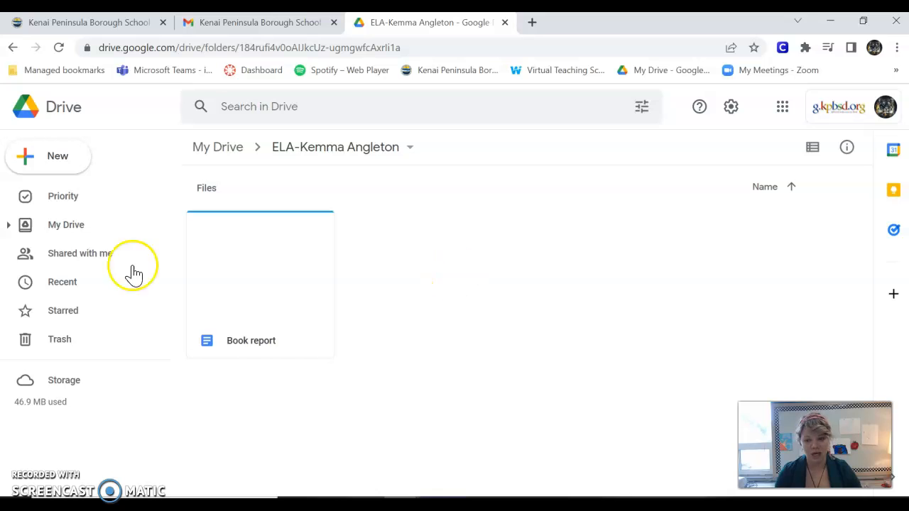
pyautogui.click(71, 168)
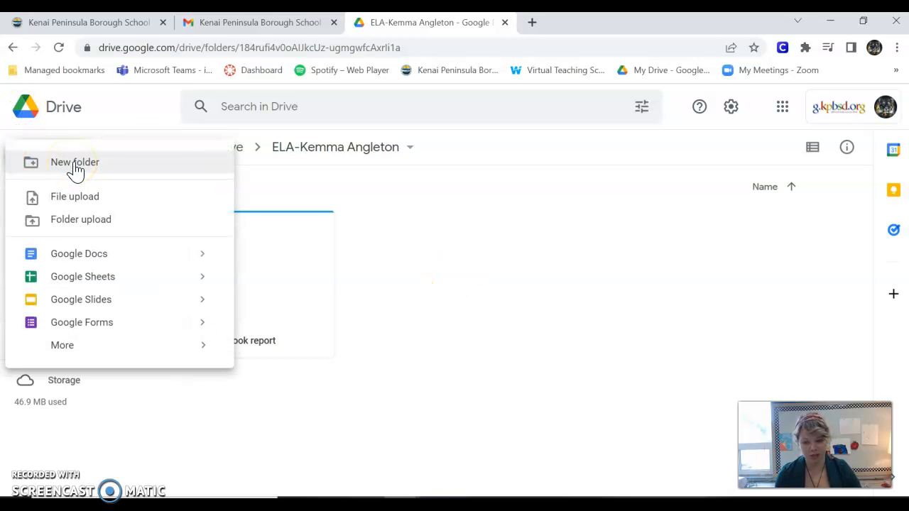
pyautogui.click(92, 307)
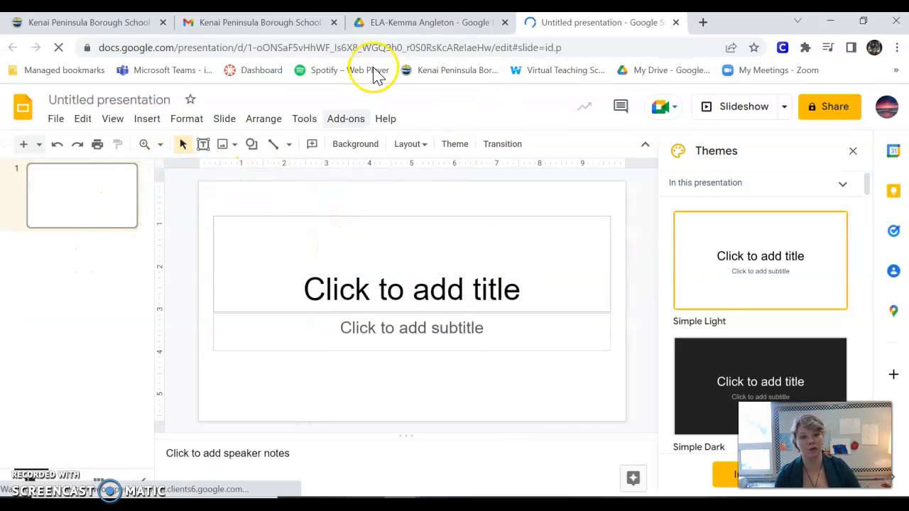
pyautogui.click(677, 23)
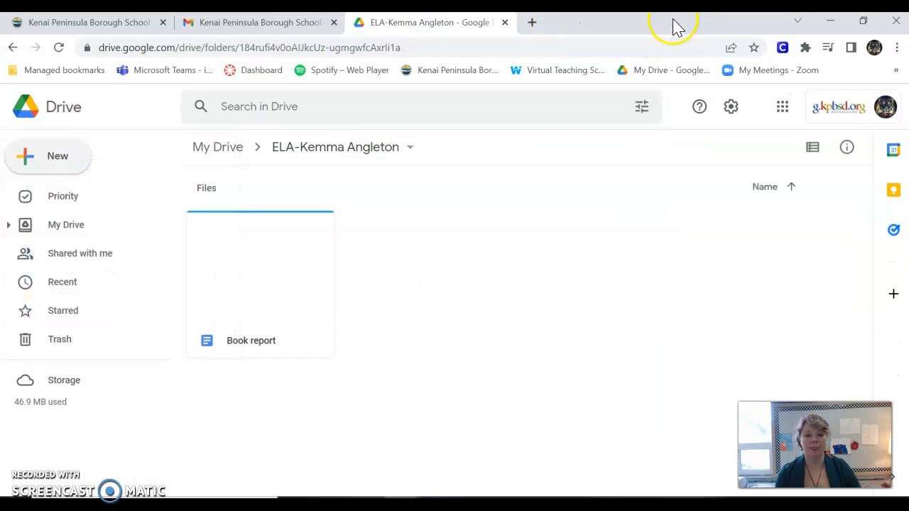
pyautogui.click(61, 170)
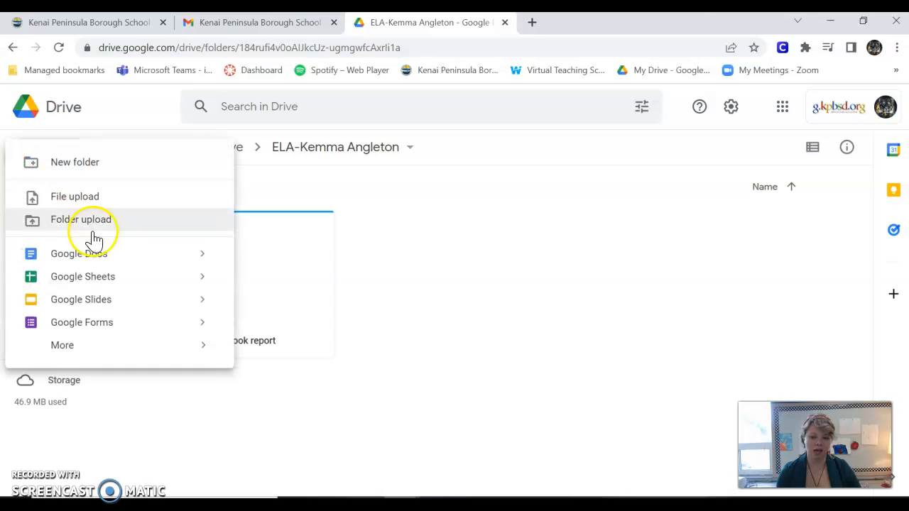
pyautogui.click(85, 256)
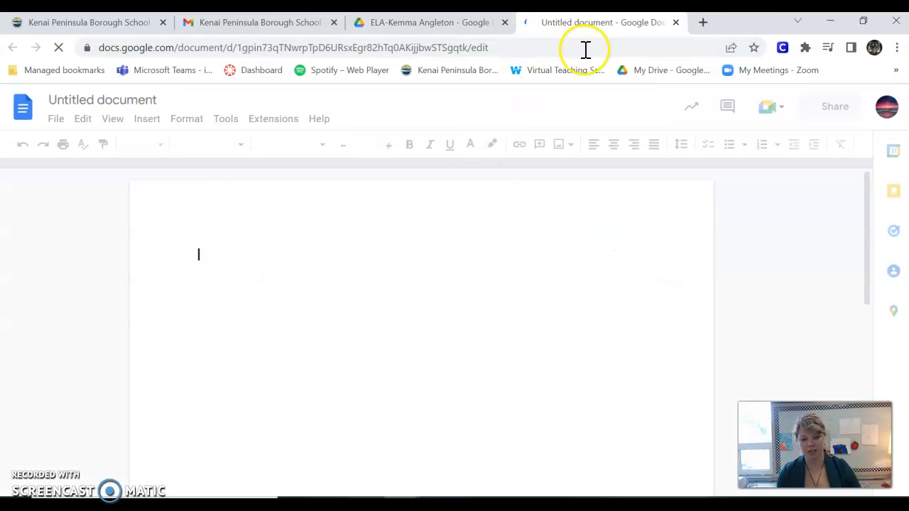
pyautogui.hotkey('ctrl', 'w')
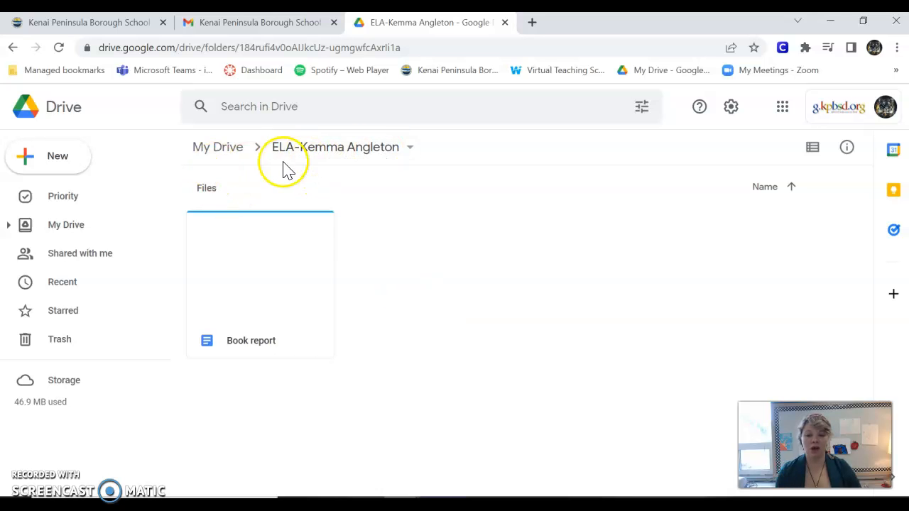
pyautogui.click(226, 150)
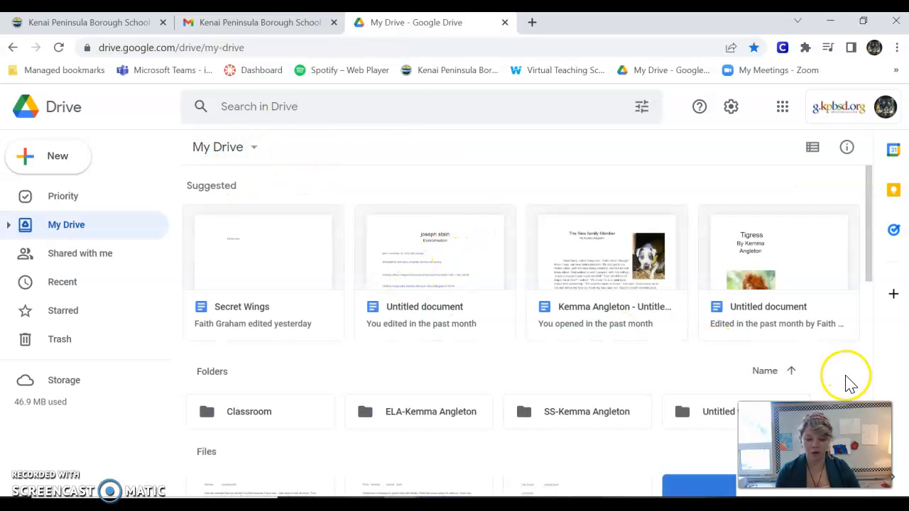